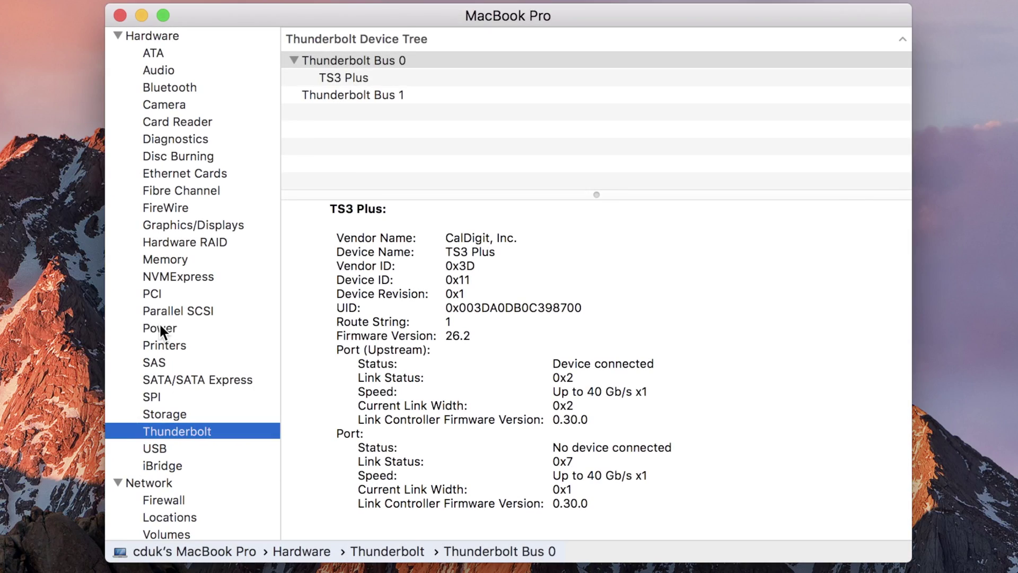
Step: Show the Power report's AC charger details, confirming 85 W charging from the TS3 Plus
left_click(159, 326)
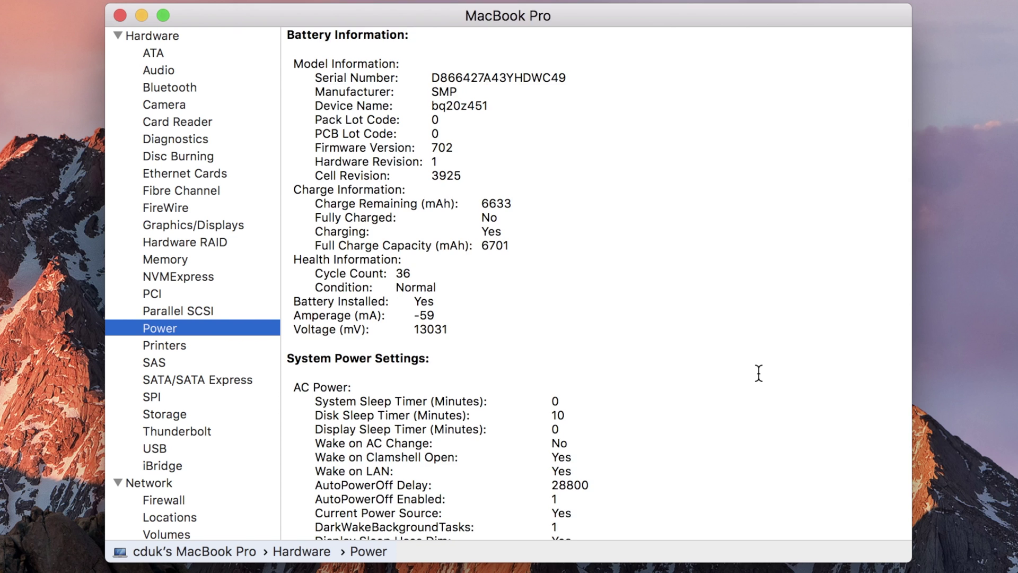
scroll(758, 373, "down", 10)
scroll(758, 373, "down", 3)
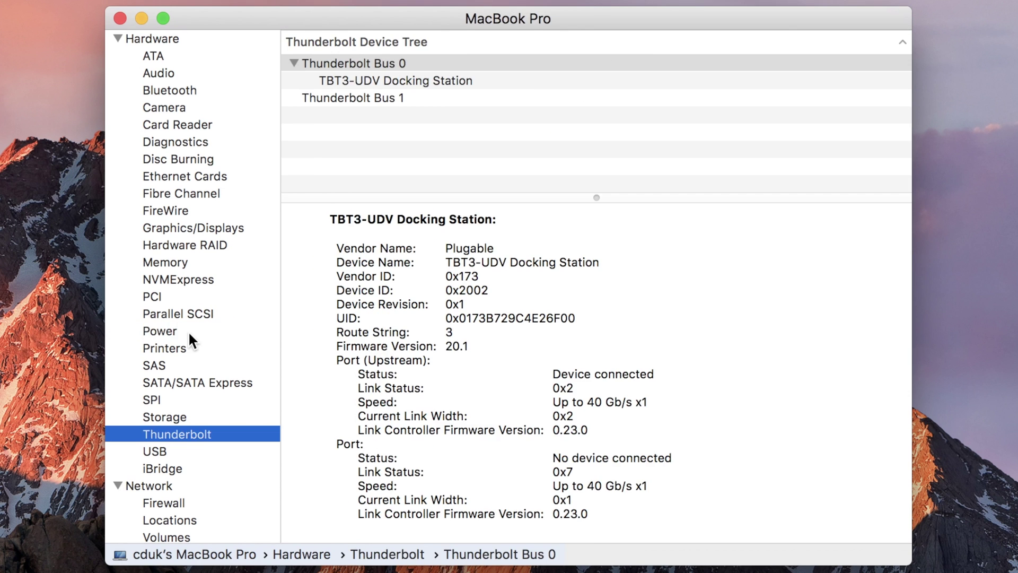
Step: With the OWC Thunderbolt 3 Dock connected, show the Power report confirming a 60 W charger
left_click(189, 331)
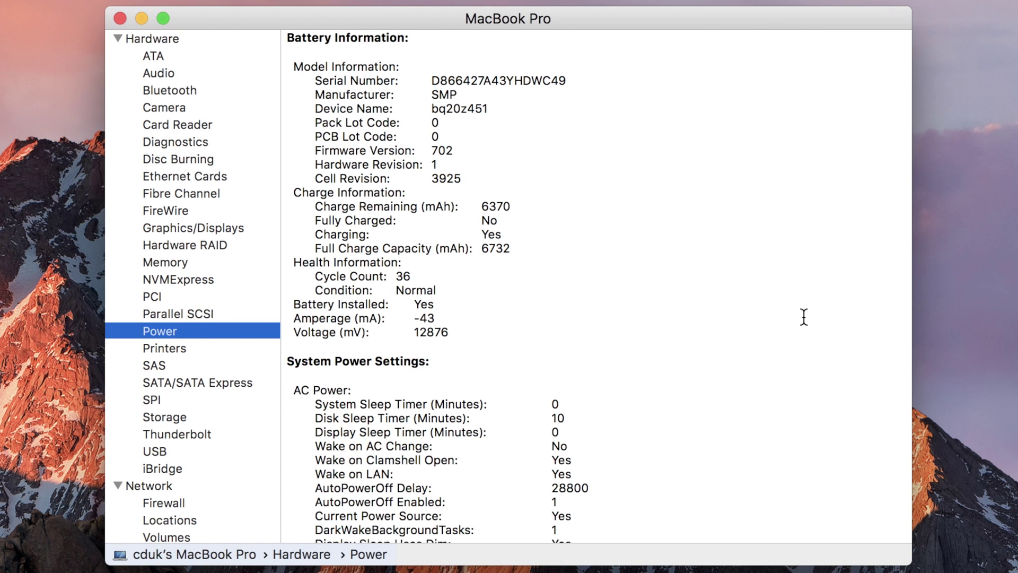
scroll(805, 332, "down", 5)
scroll(806, 331, "down", 5)
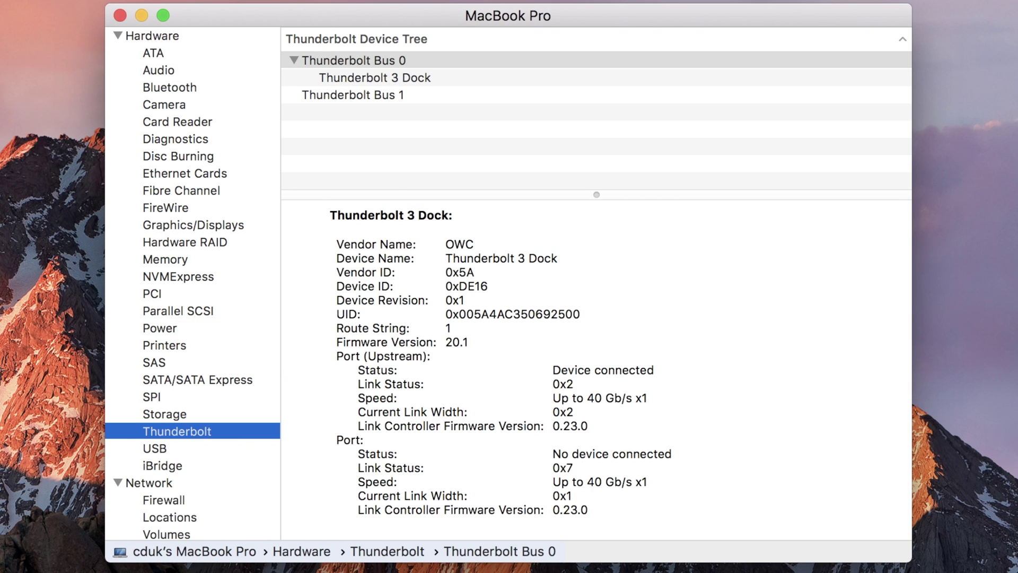
left_click(169, 328)
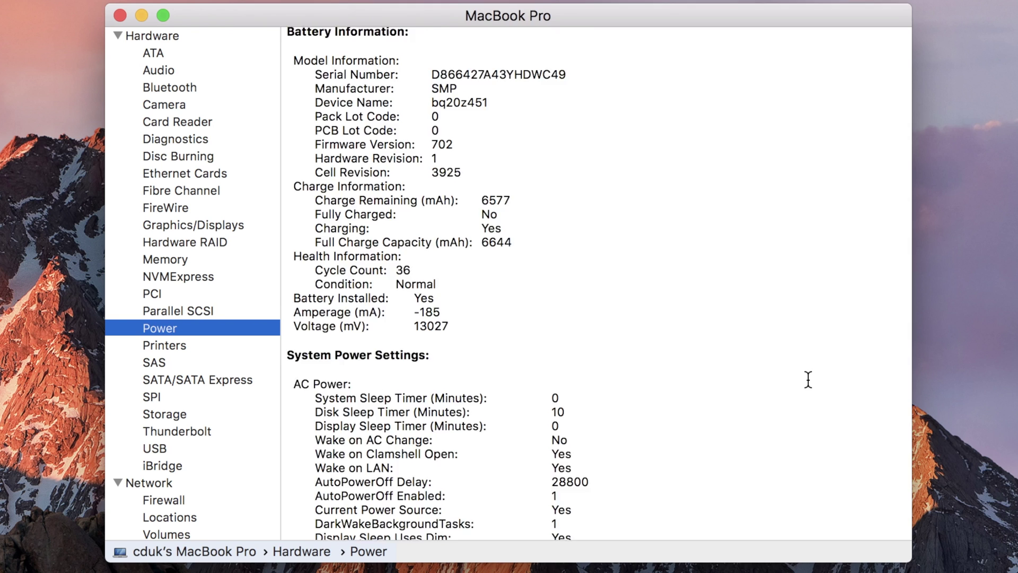
scroll(807, 379, "down", 10)
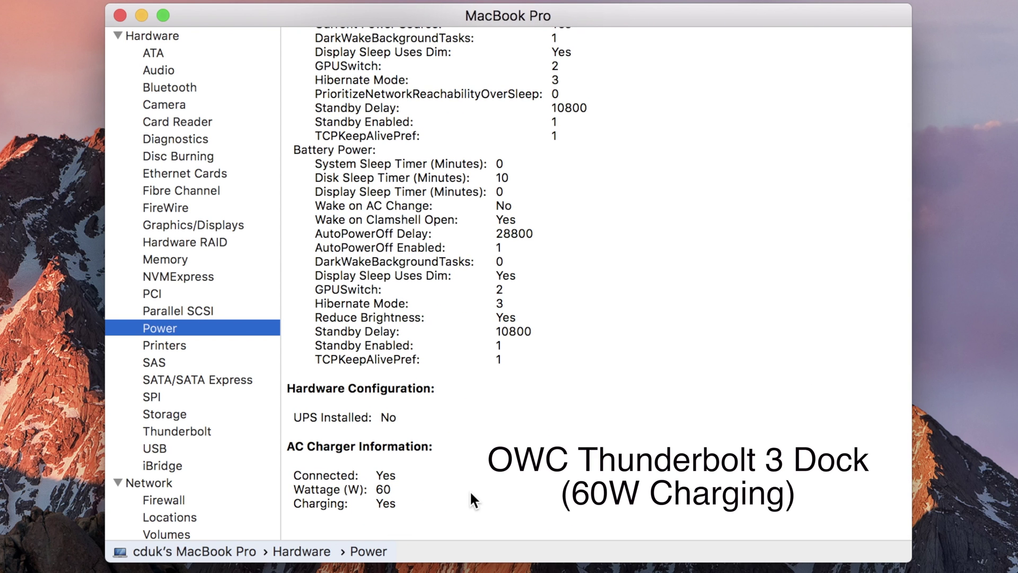